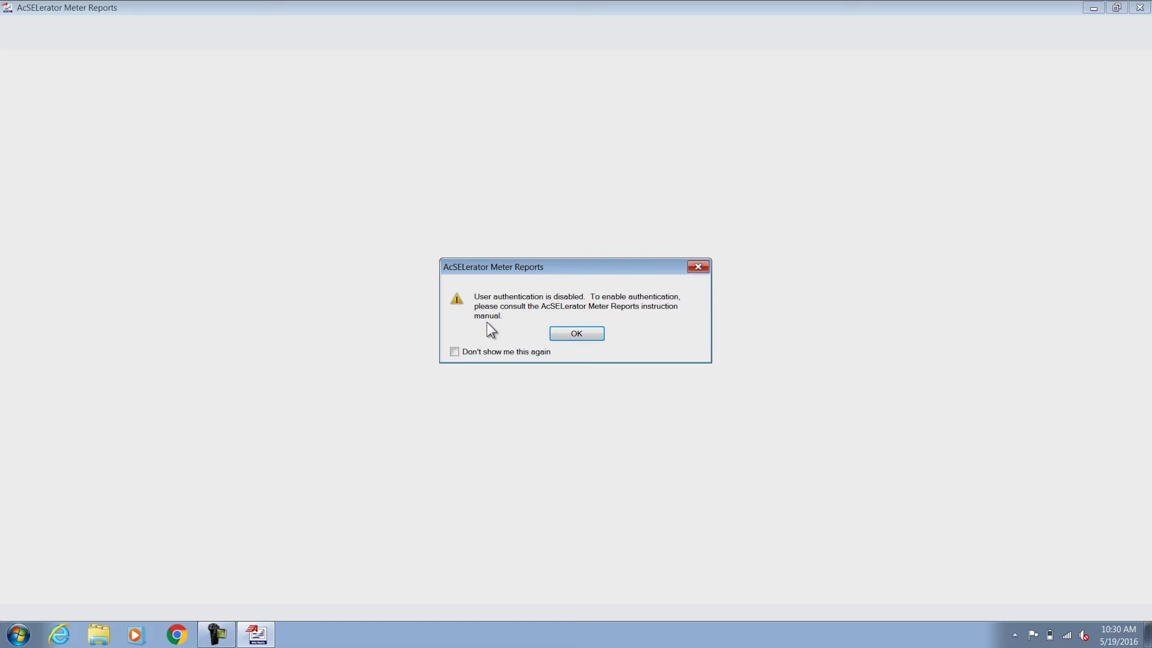
- Dismiss the authentication notice and choose the LDP Report type
click(582, 336)
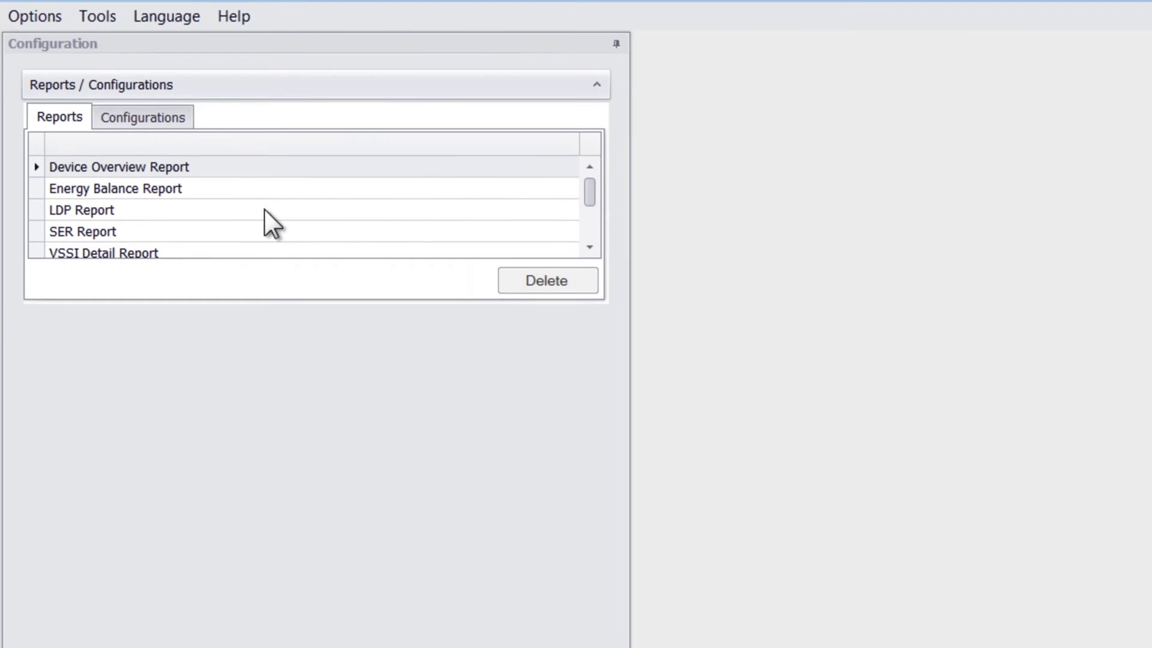
click(224, 210)
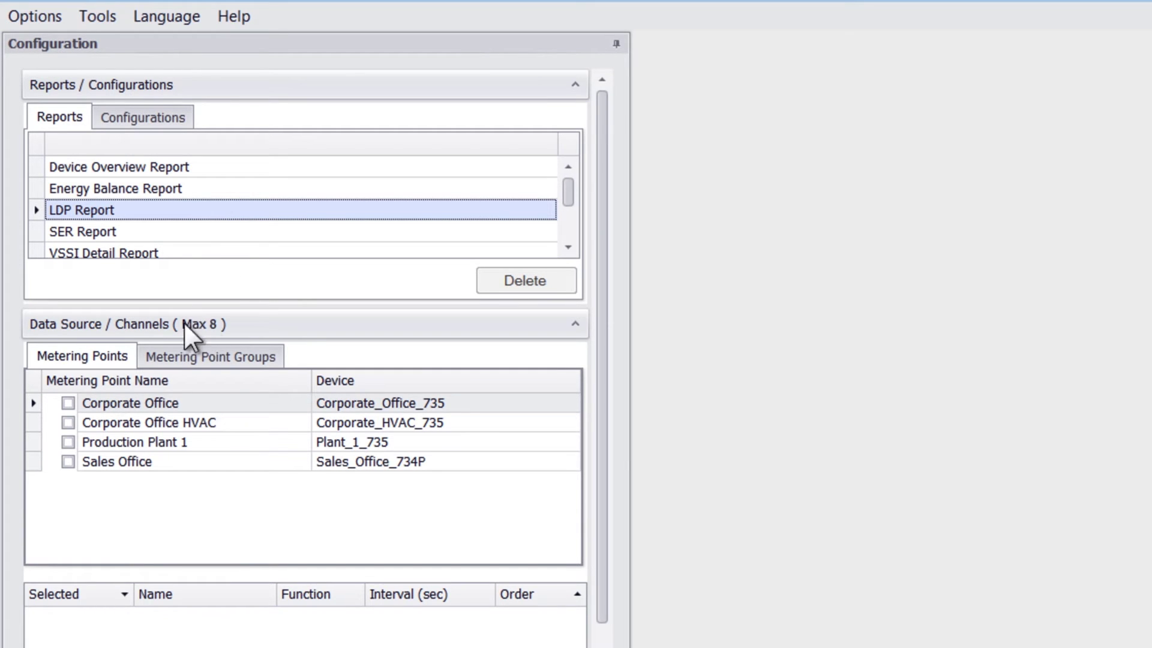
- Include the Corporate Office HVAC metering point in the report
click(68, 423)
scroll(412, 453, down, 4)
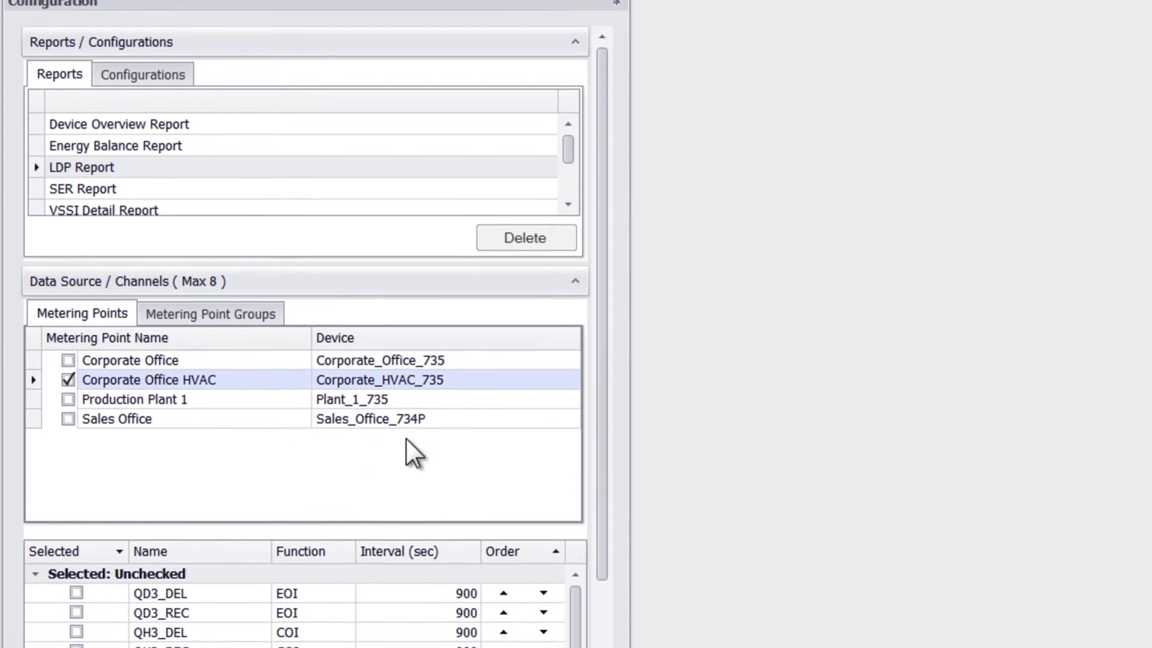
scroll(611, 264, down, 5)
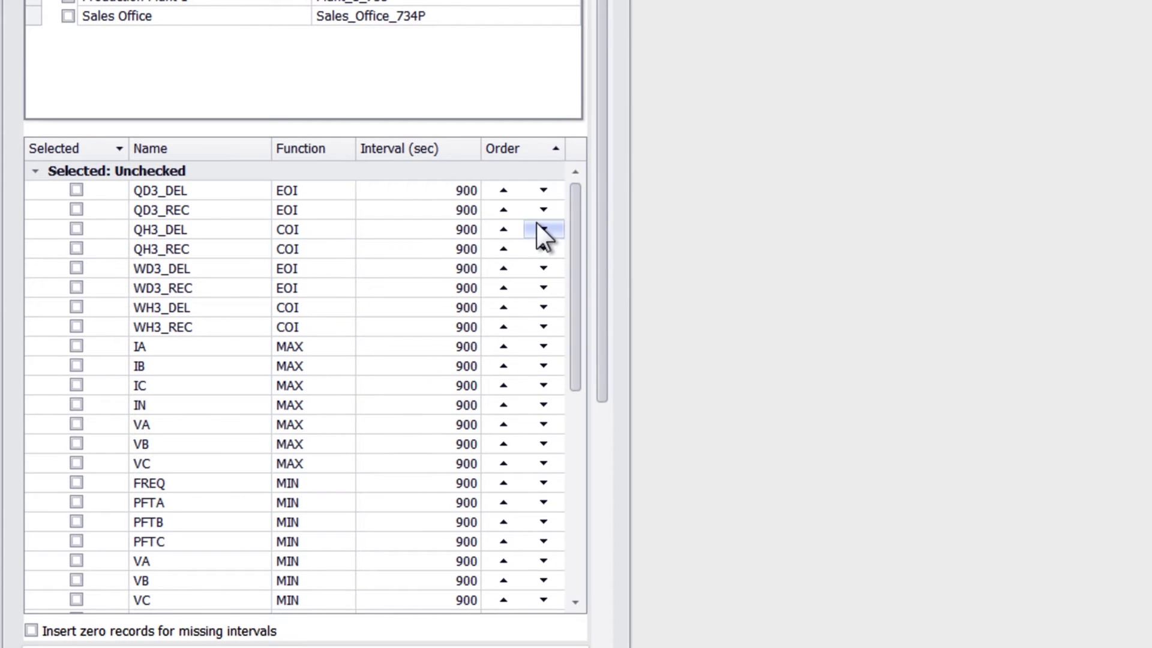
scroll(571, 242, down, 2)
scroll(571, 243, up, 2)
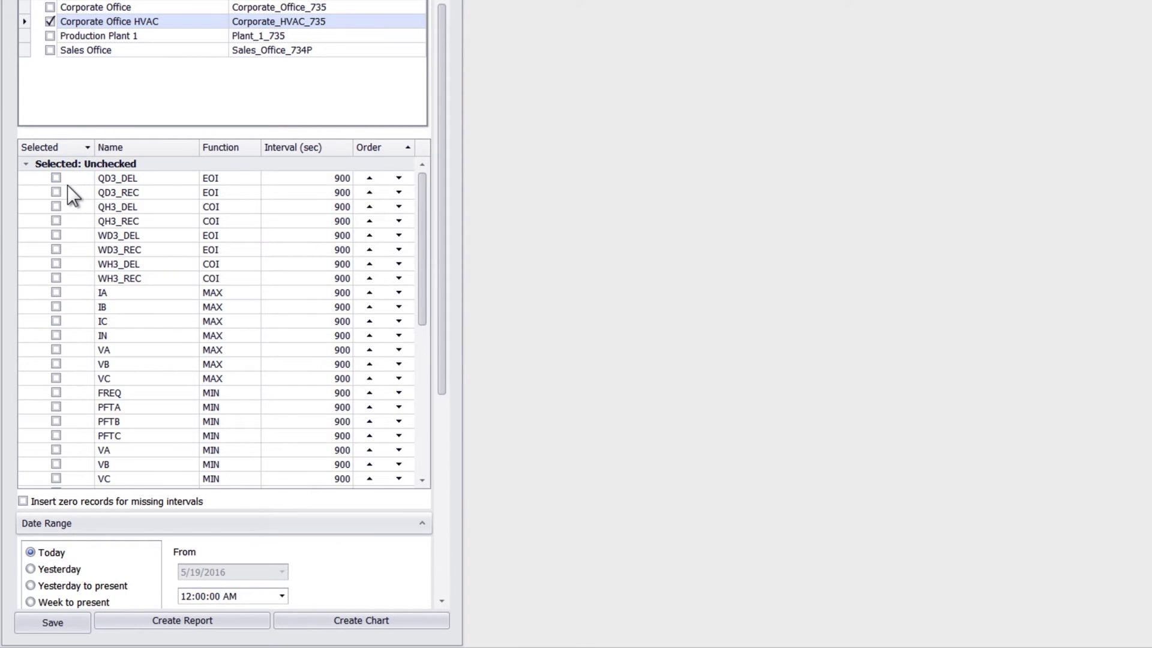
- Select the WD3_DEL, QD3_DEL, VA, VB and VC channels
click(56, 235)
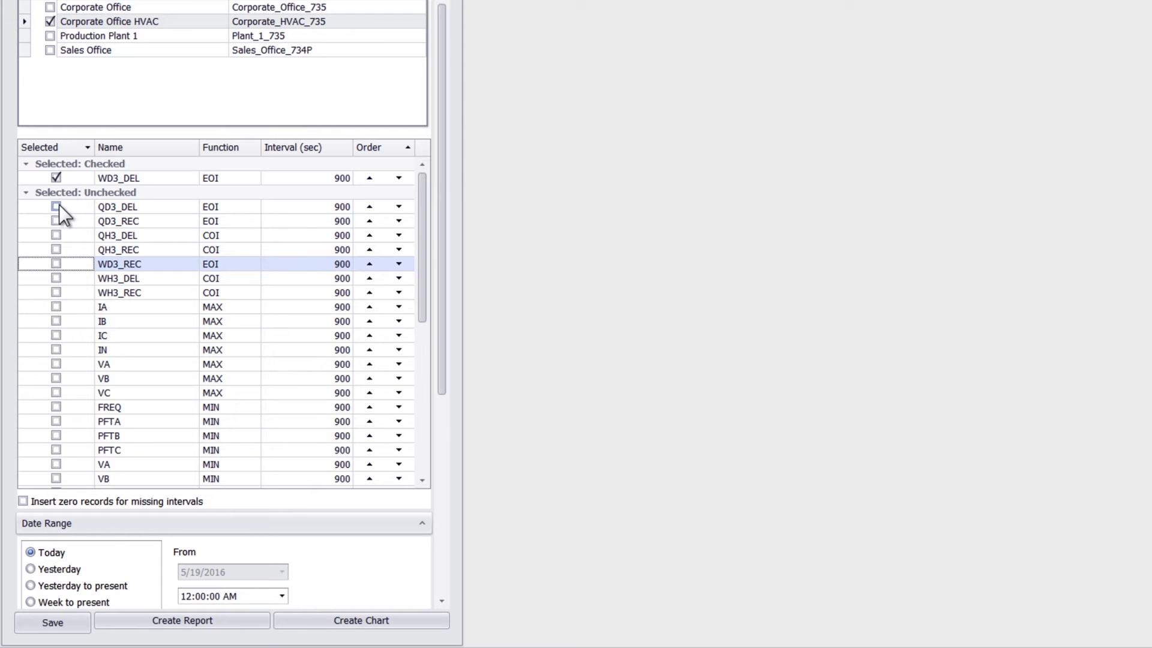
click(56, 207)
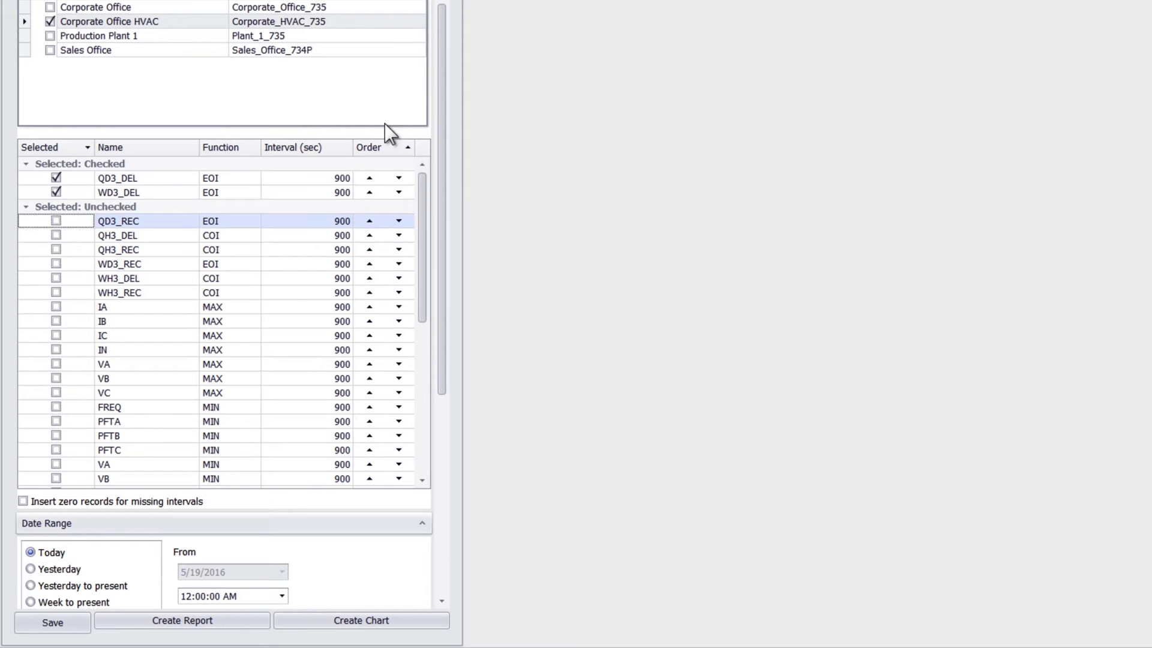
drag(436, 145, 433, 178)
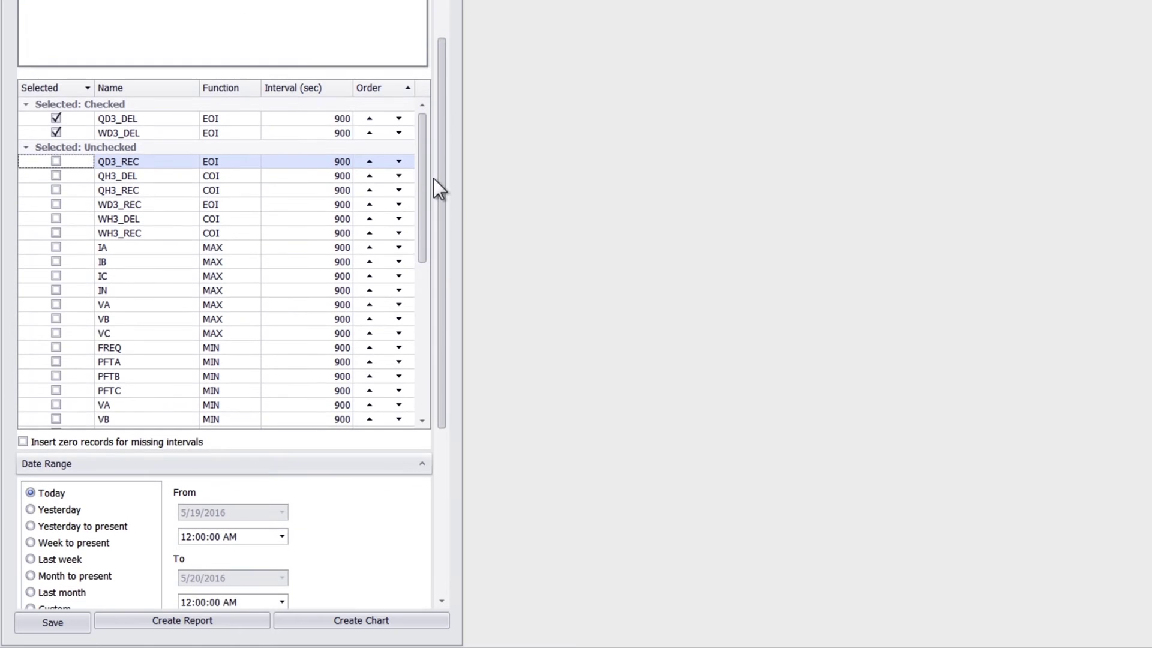
click(56, 305)
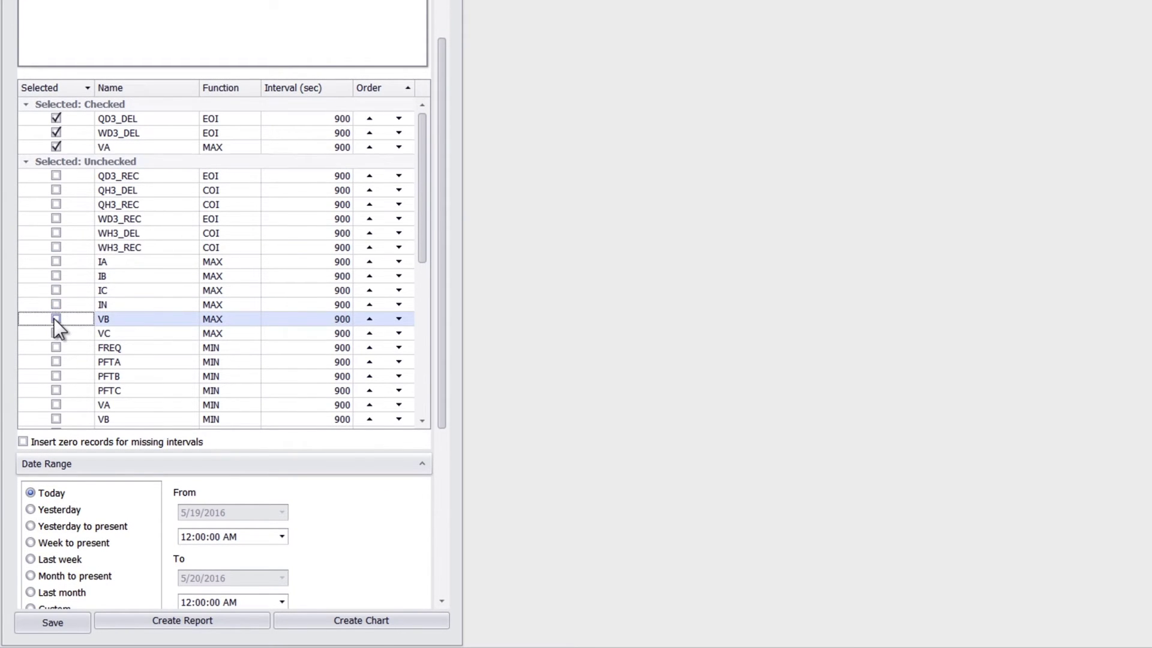
click(53, 318)
click(56, 335)
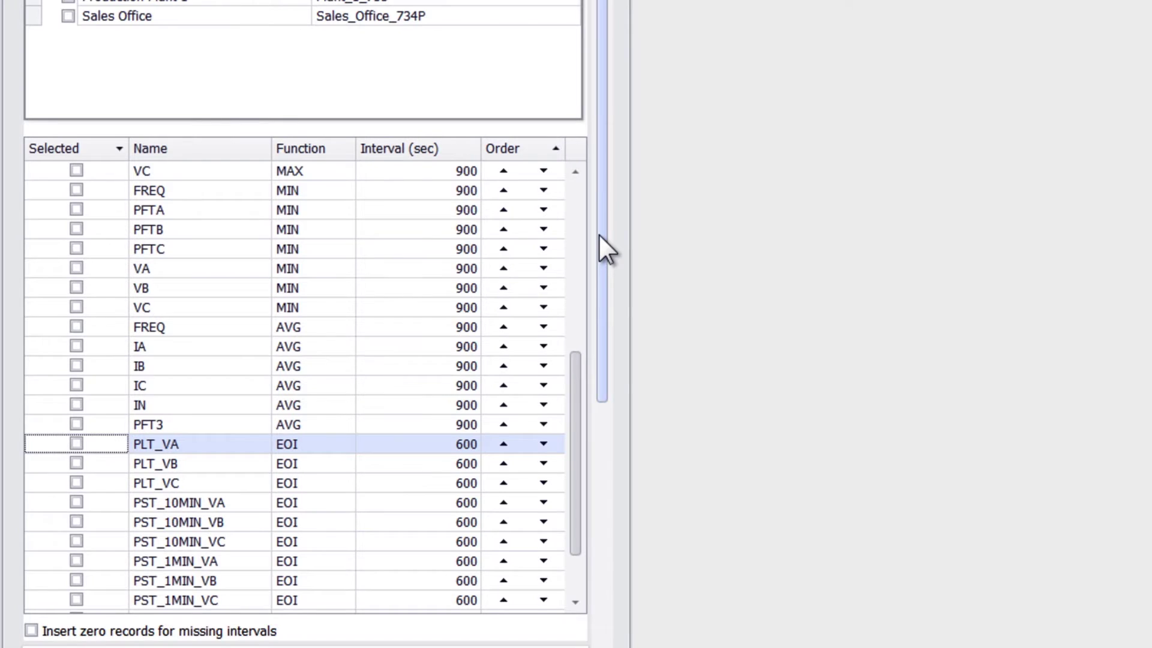
- Set the date range to Last month, 4/1/2016 to 5/1/2016
drag(599, 233, 598, 508)
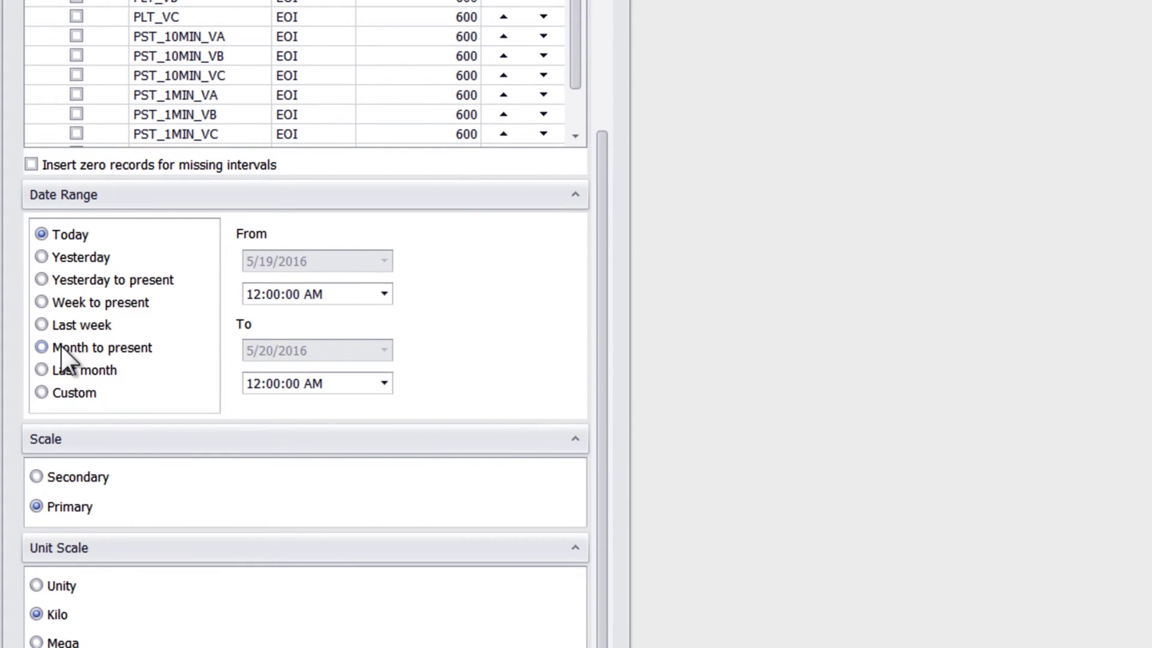
click(42, 370)
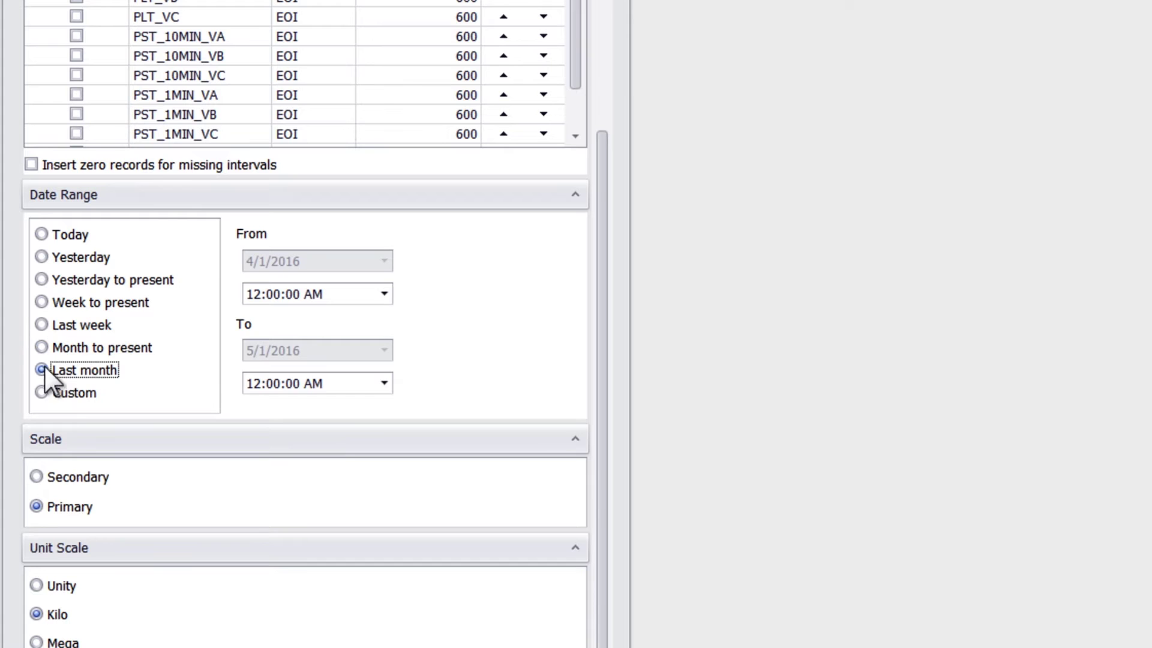
drag(604, 476, 599, 517)
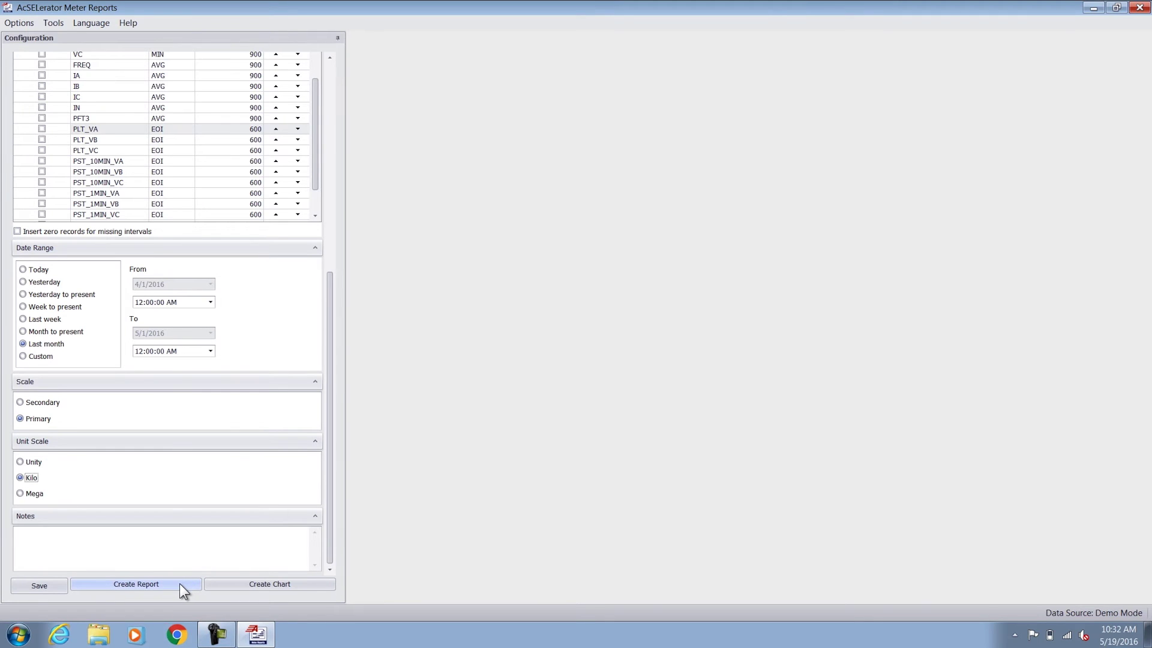
- Create the Corporate_HVAC_735 LDP chart, widen it, review series settings, and move the WD3_DEL max label
click(244, 588)
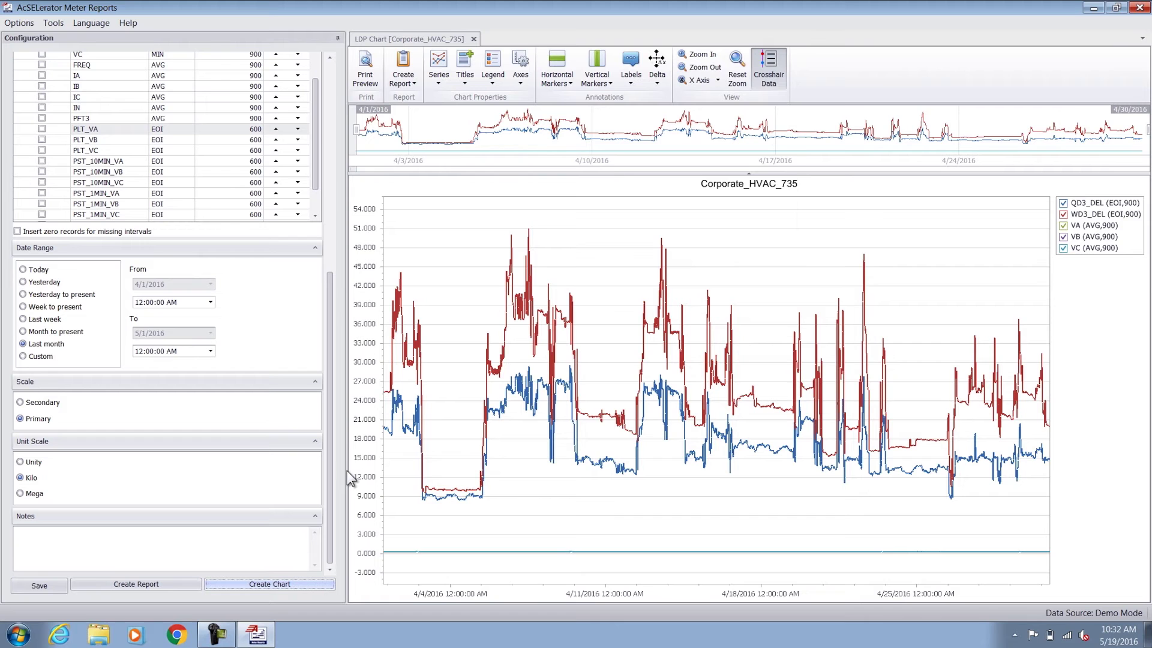
drag(347, 470, 131, 467)
mouse_move(229, 414)
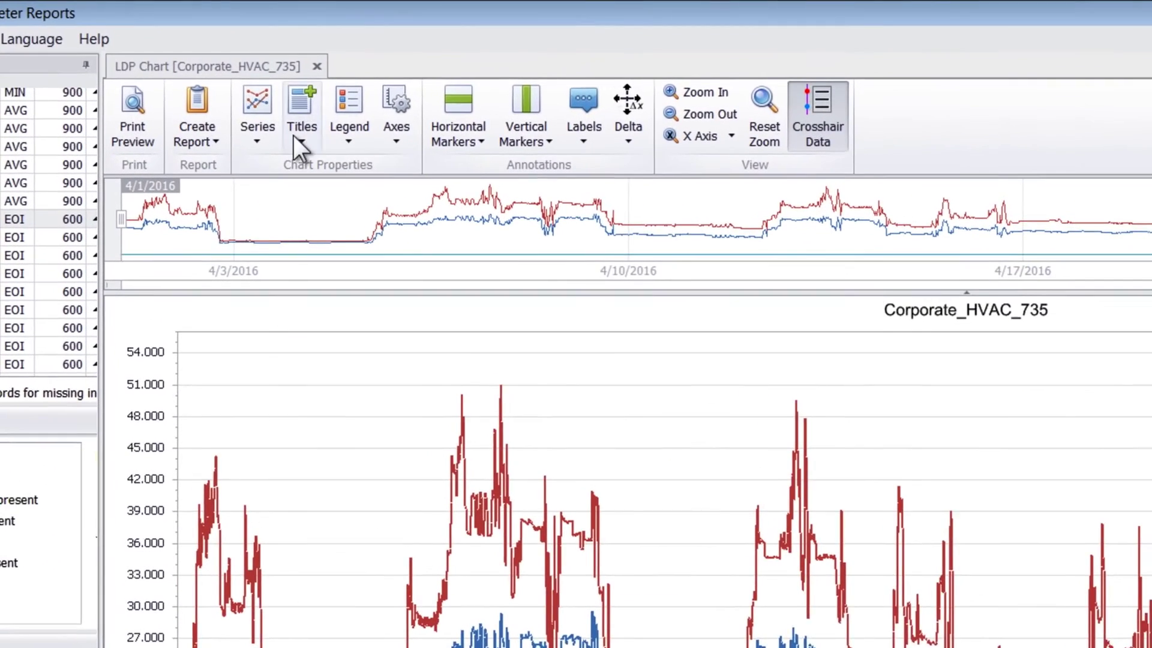
click(266, 135)
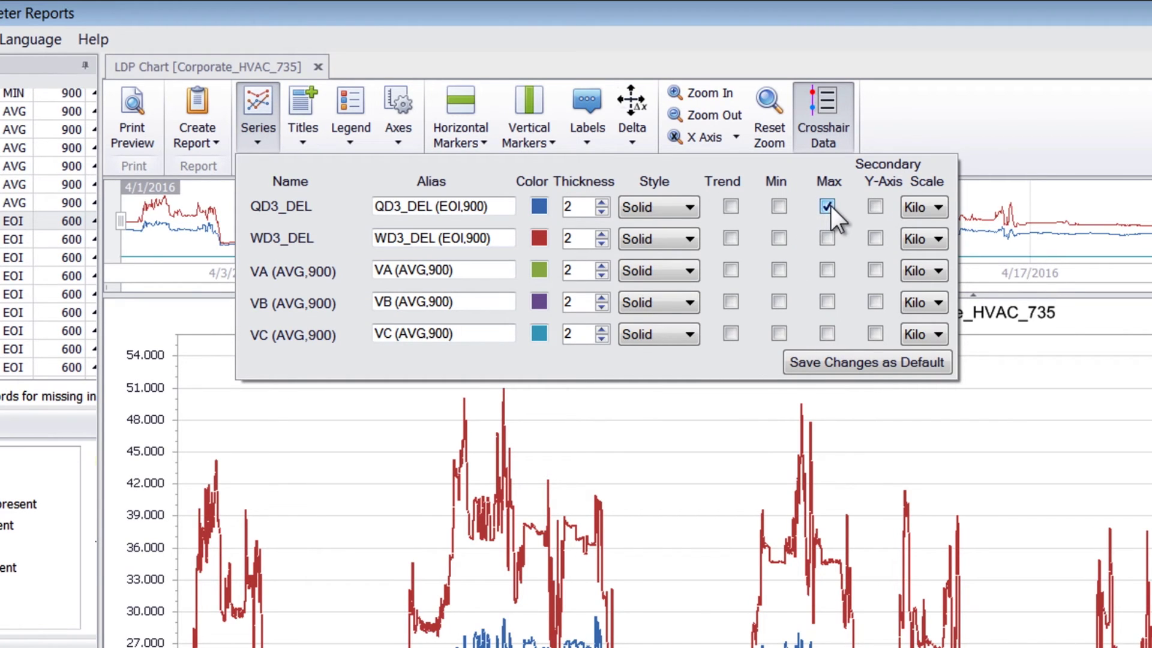
click(258, 107)
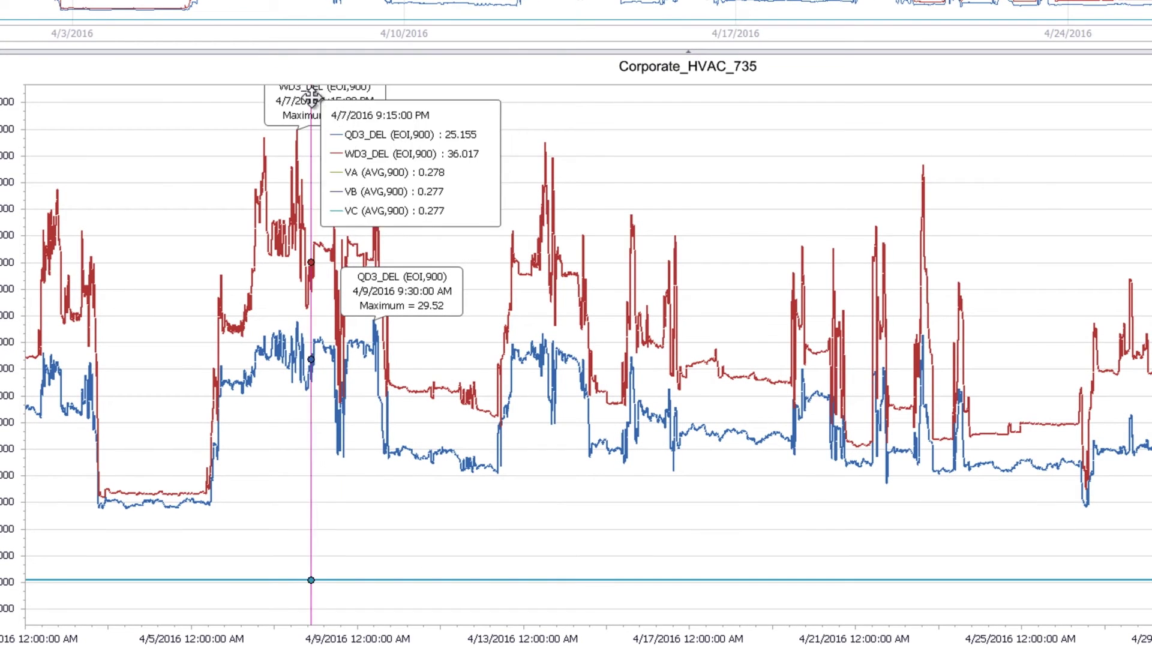
drag(355, 124, 418, 120)
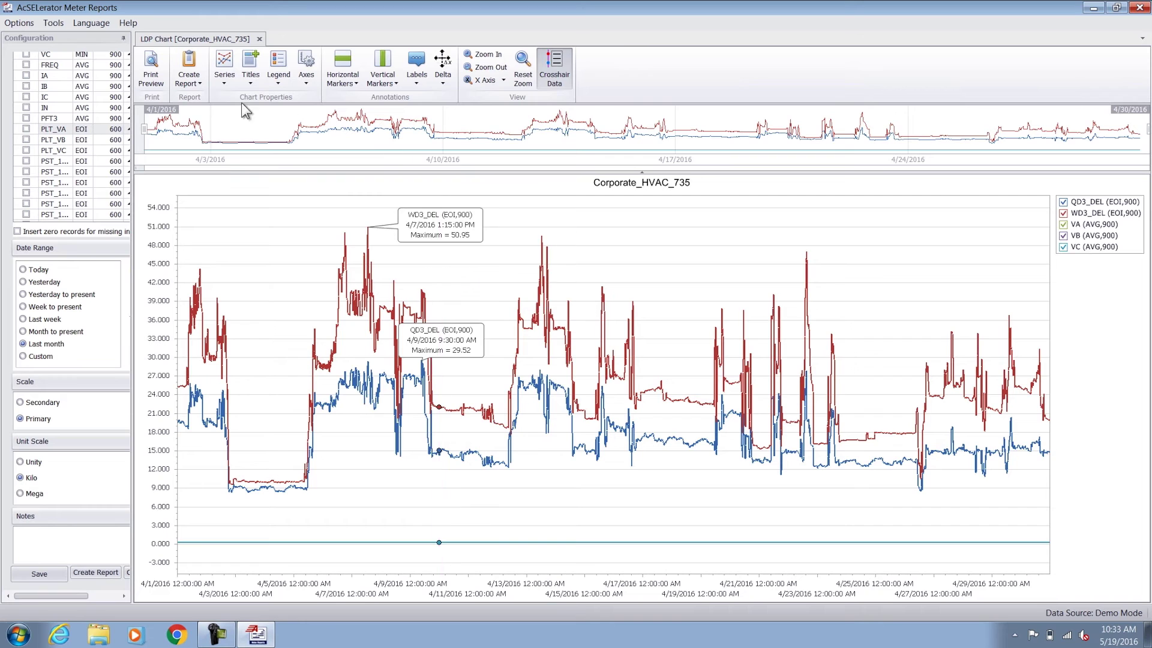
- Narrow the chart to 4/4/2016–4/11/2016 and toggle the QD3_DEL and WD3_DEL series
drag(145, 128, 258, 132)
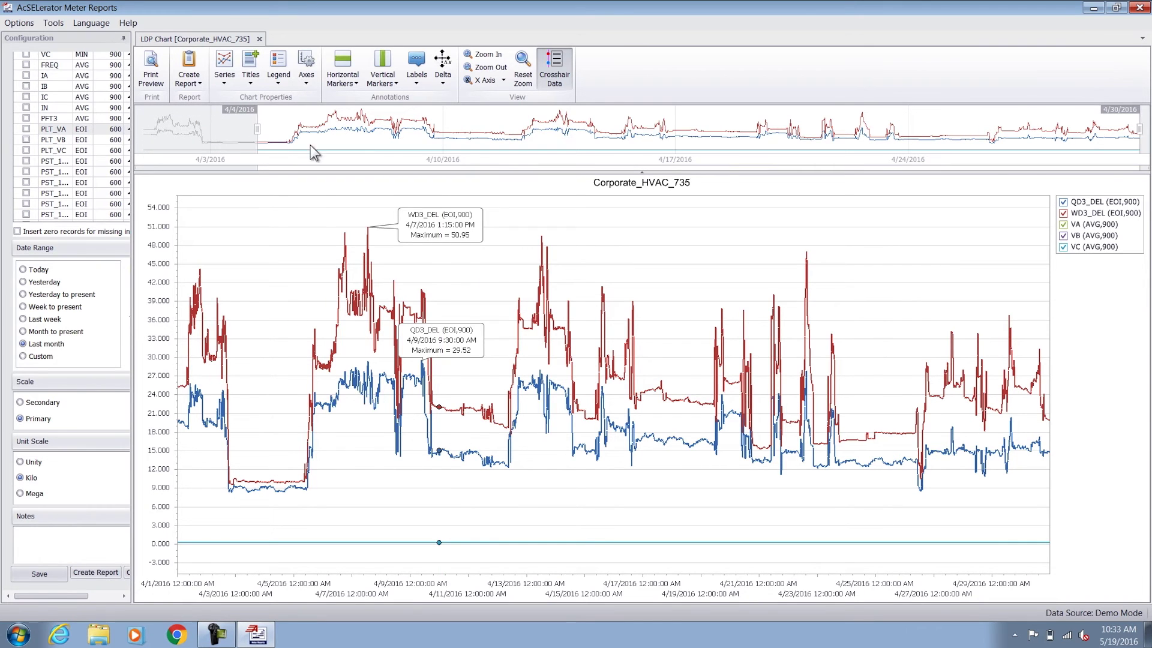
drag(1138, 129, 476, 116)
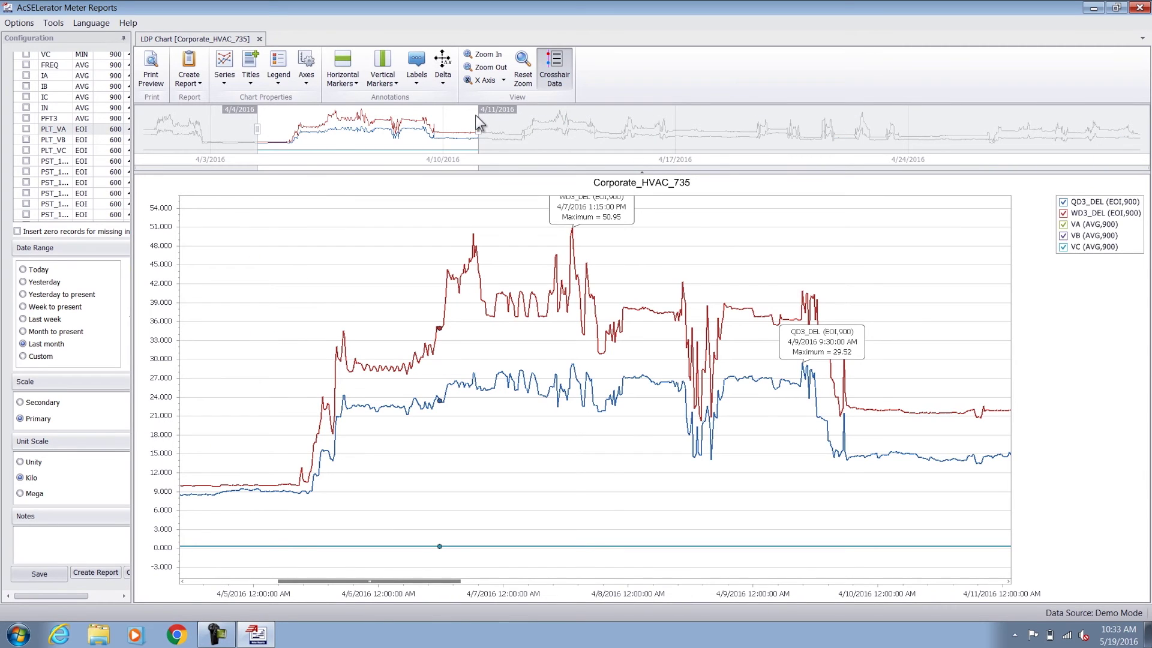
drag(605, 212, 643, 239)
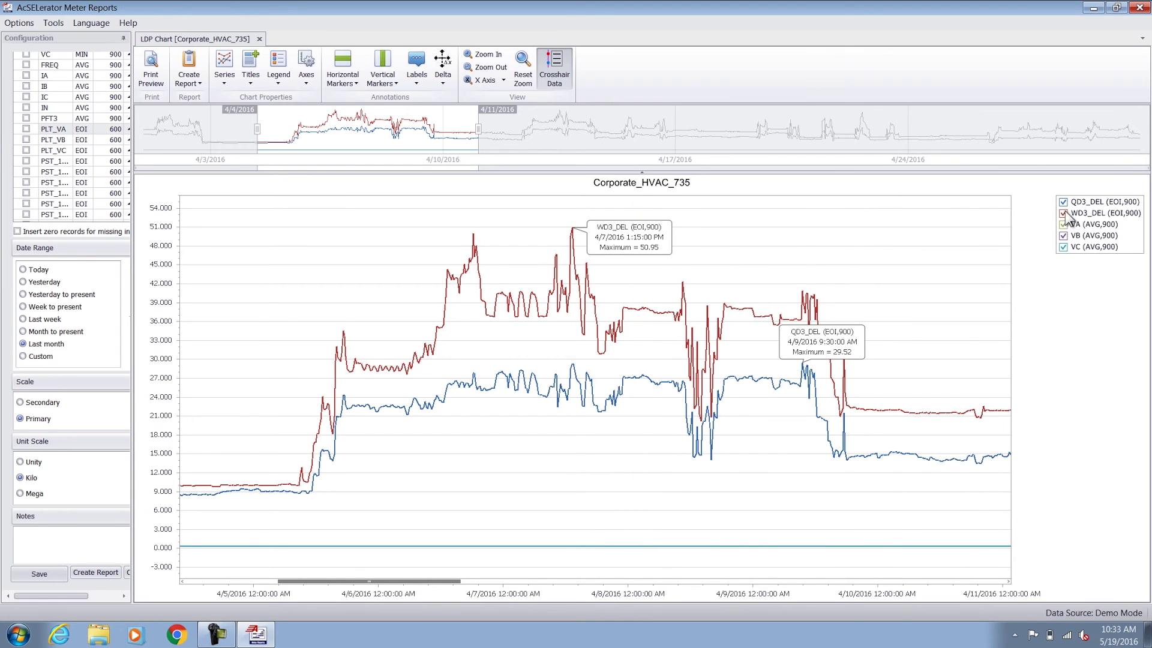
click(1062, 203)
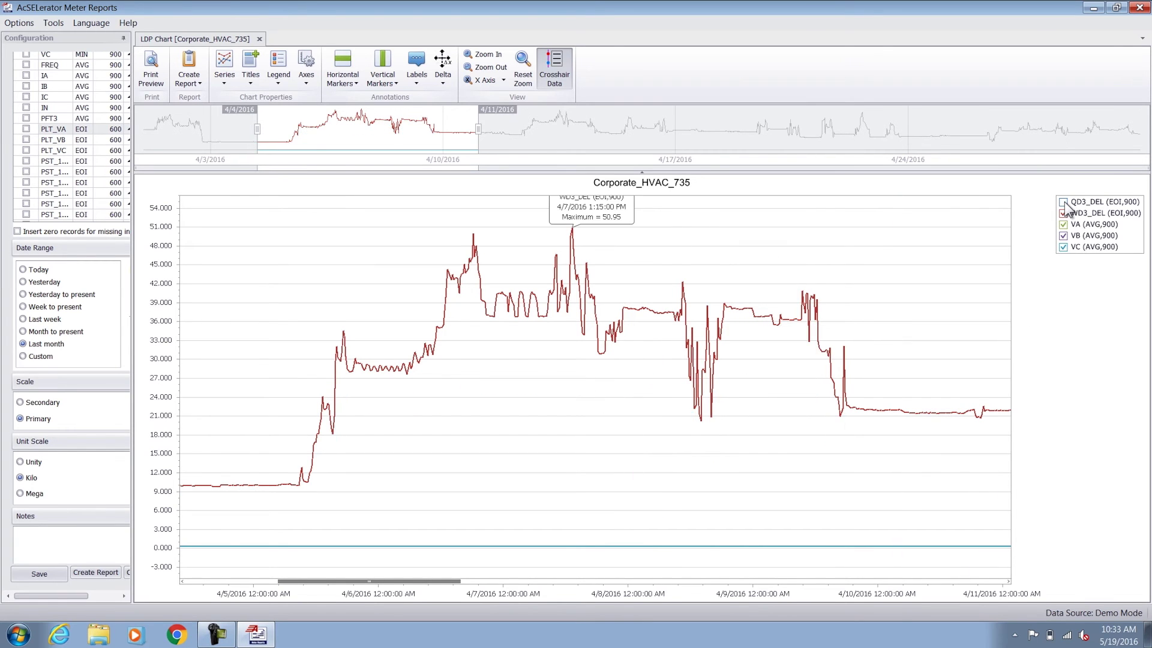
click(1063, 214)
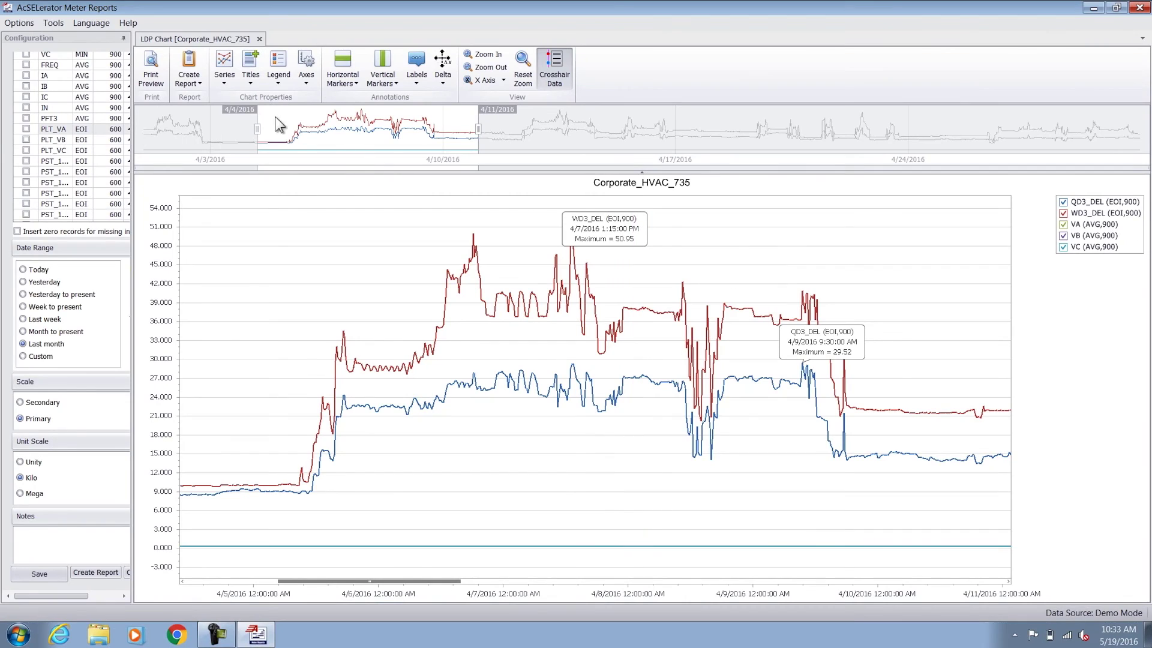
- Generate the printable LDP Report for Corporate_HVAC_735 from the chart
click(190, 84)
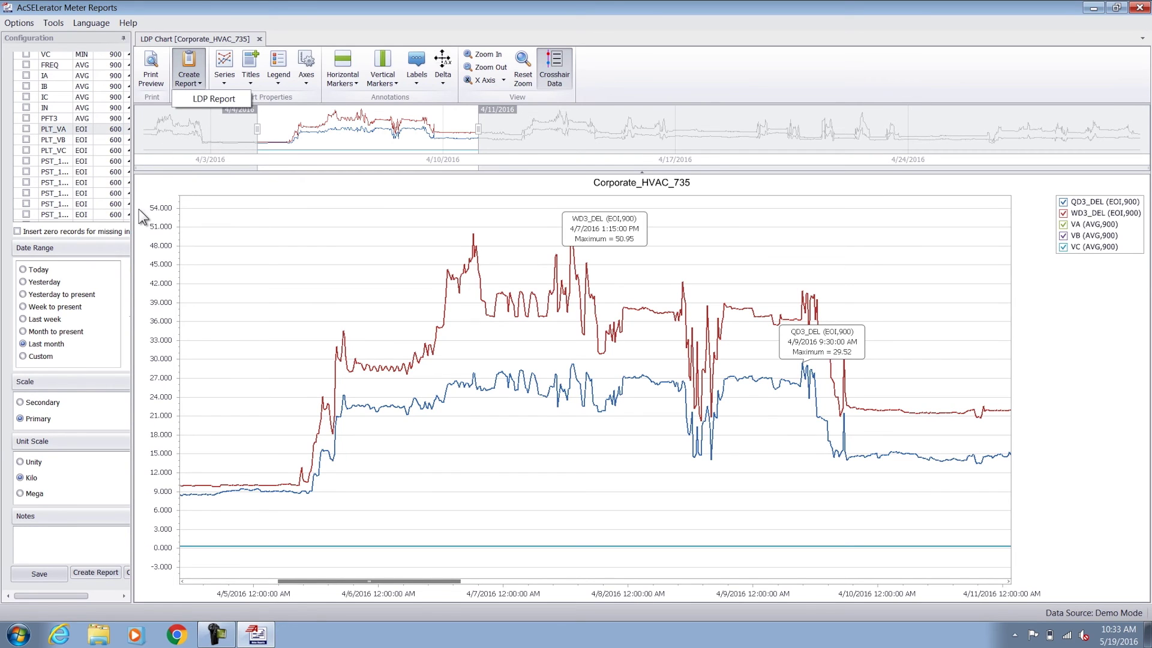
drag(133, 210, 185, 232)
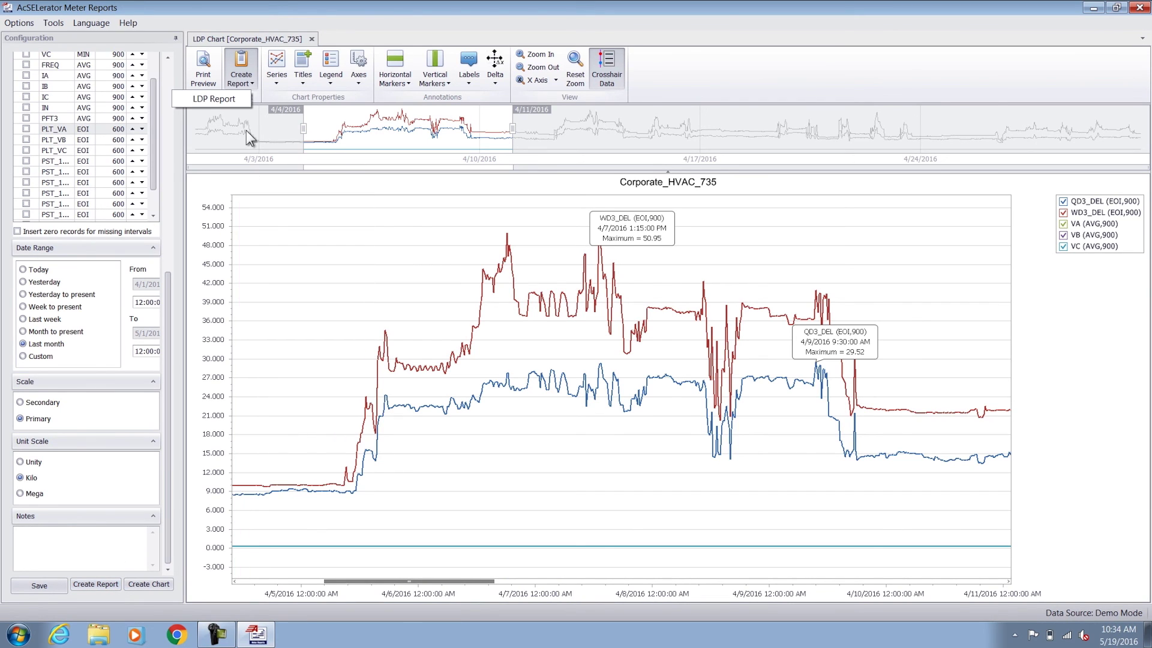
click(243, 83)
click(244, 83)
click(246, 99)
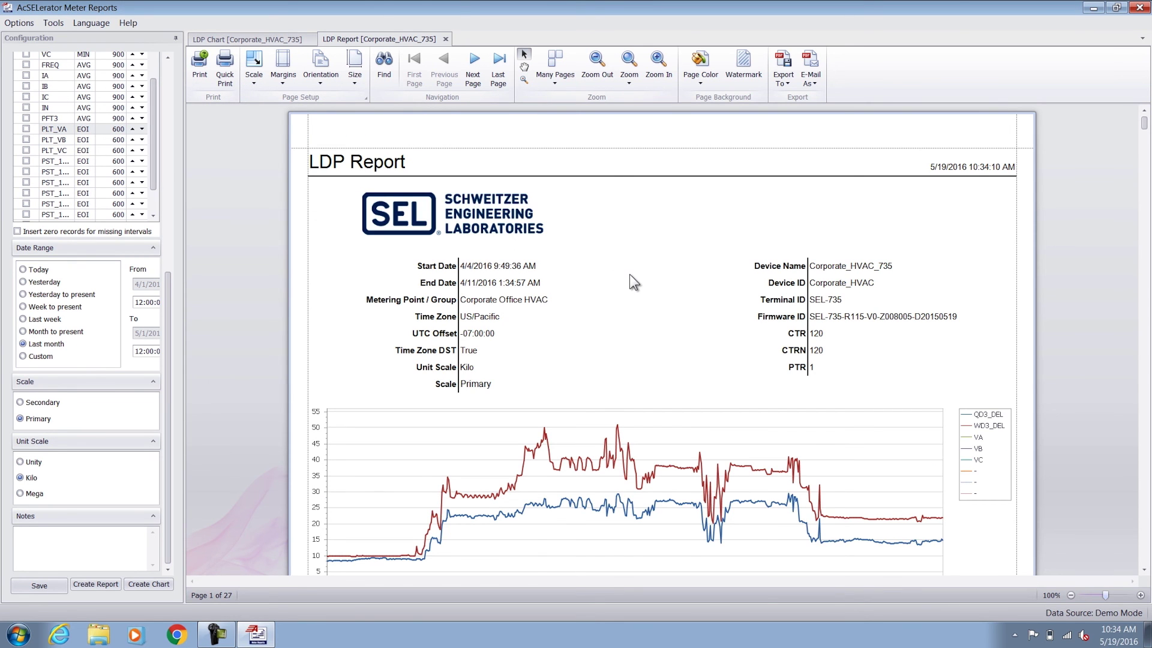
scroll(624, 284, down, 1)
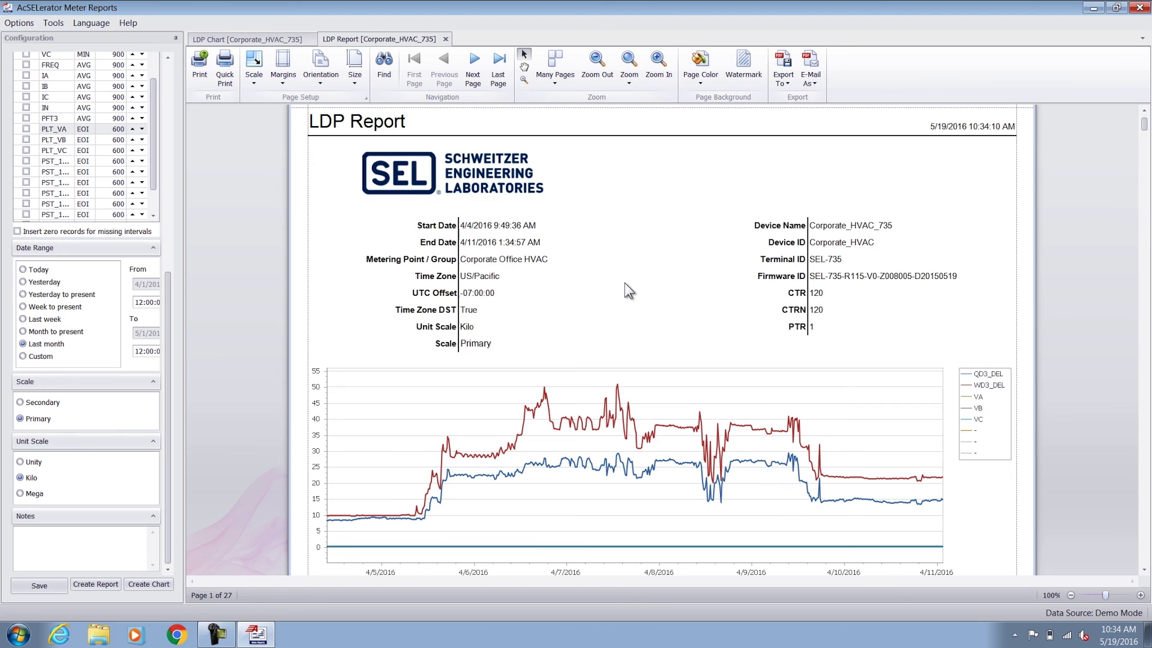